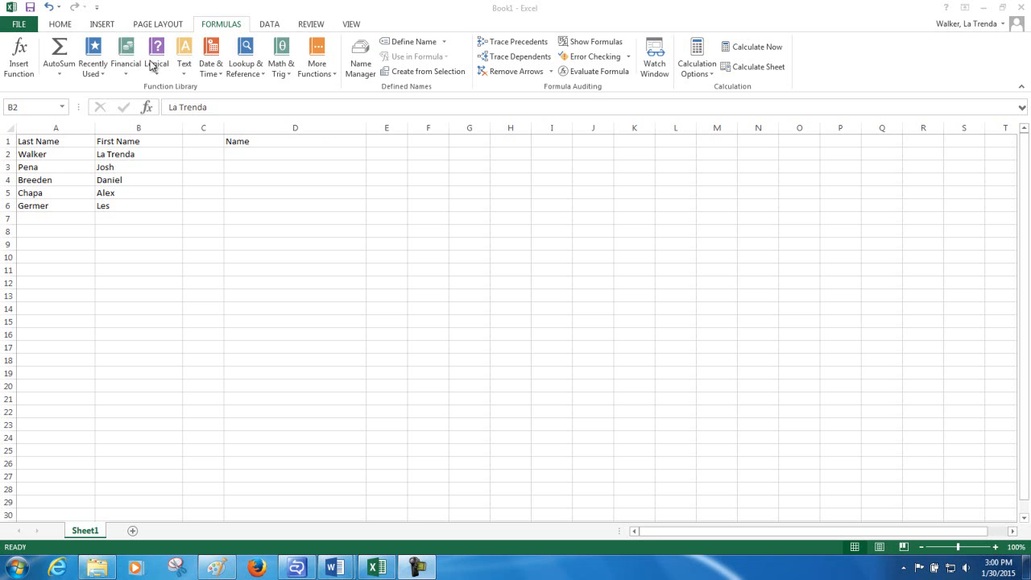
pyautogui.click(233, 24)
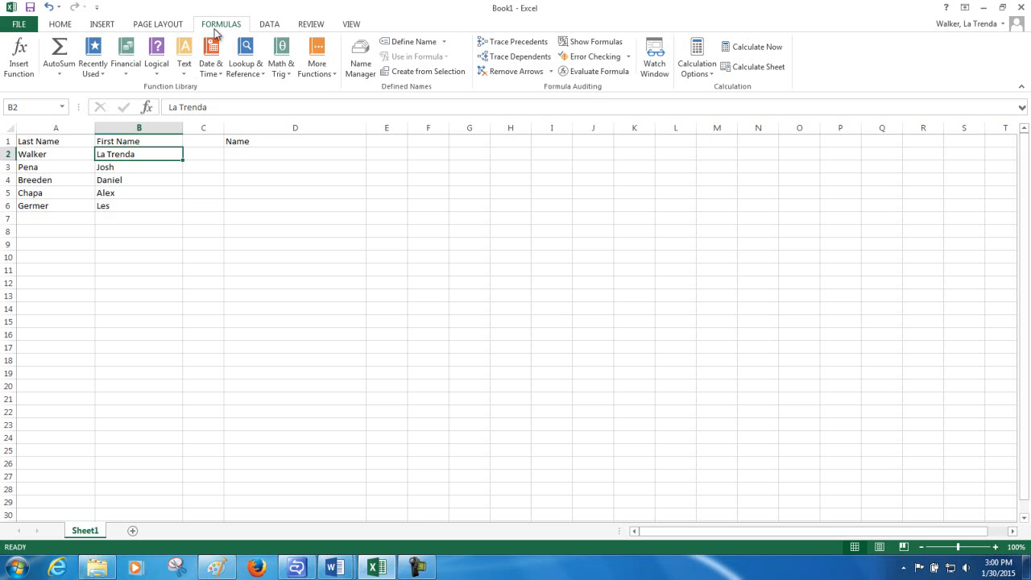
pyautogui.click(183, 72)
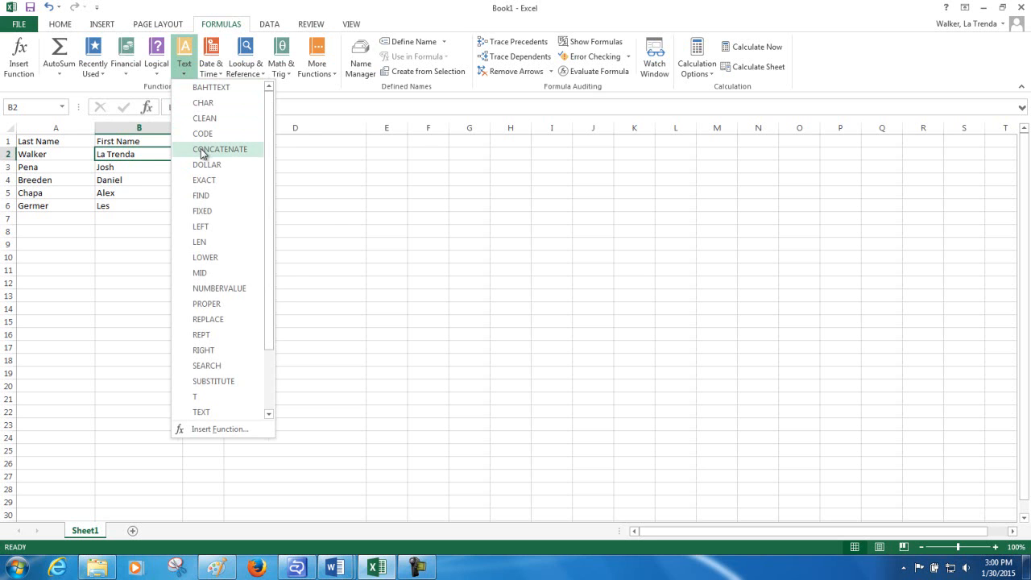
pyautogui.click(307, 143)
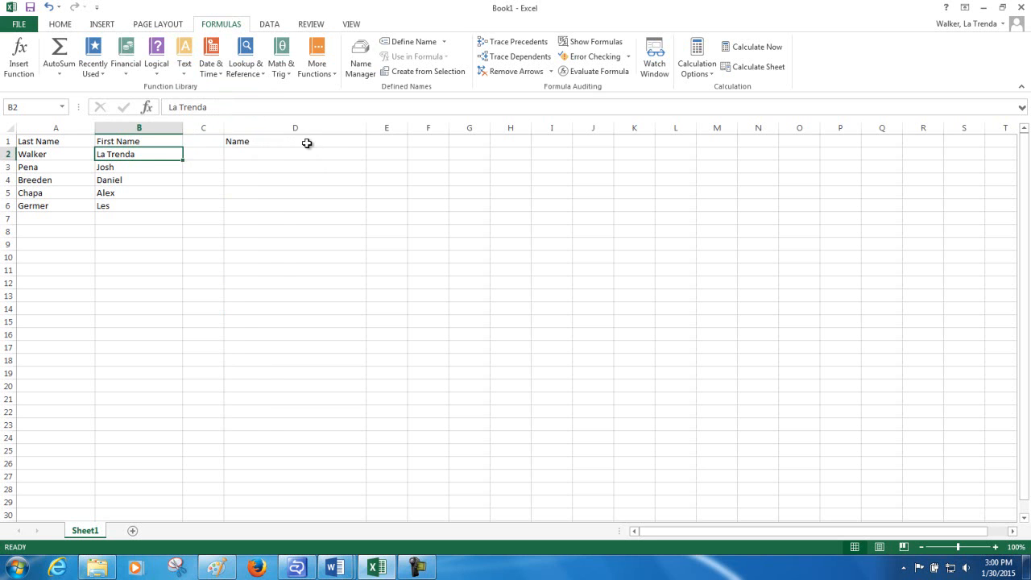
# Enter the formula =A2&B2 in cell D2 to join the last and first names
pyautogui.click(286, 154)
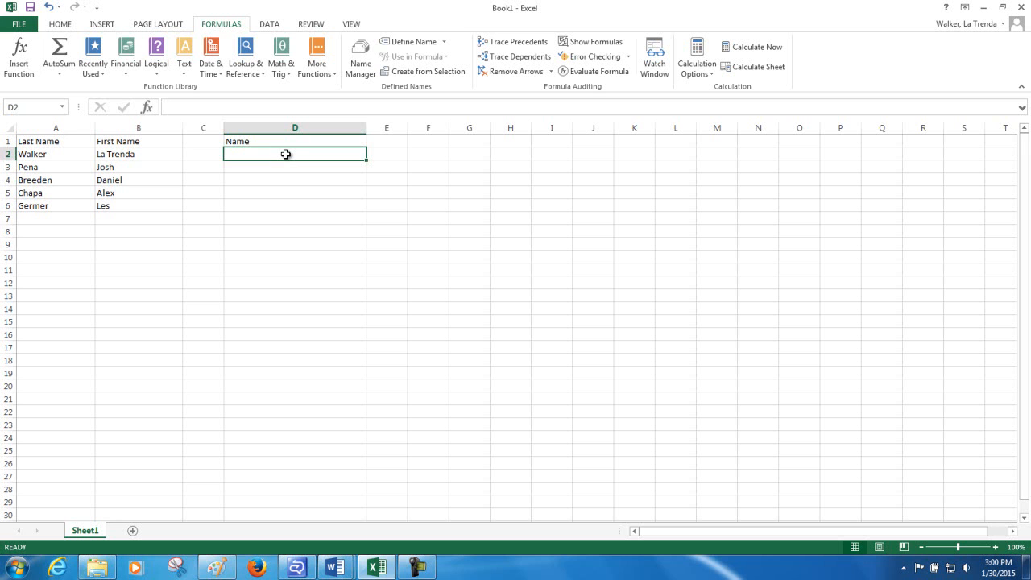
pyautogui.write('=')
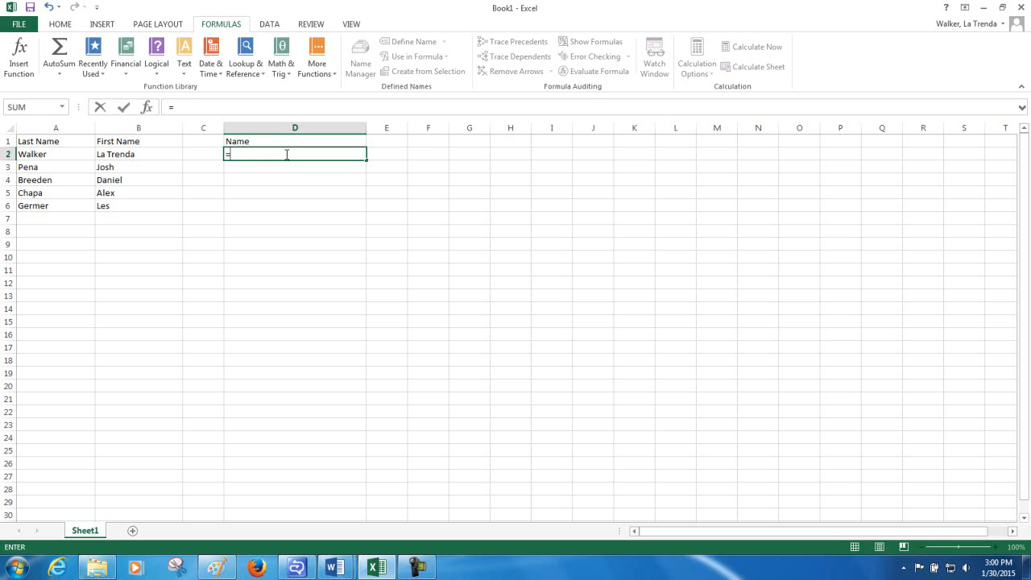
pyautogui.click(42, 154)
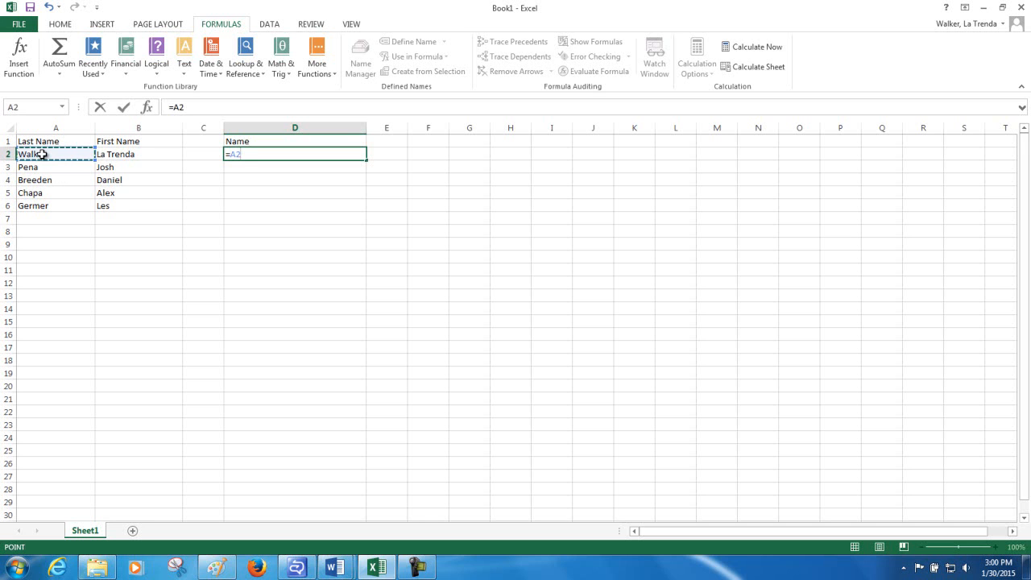
pyautogui.write('&')
pyautogui.click(117, 153)
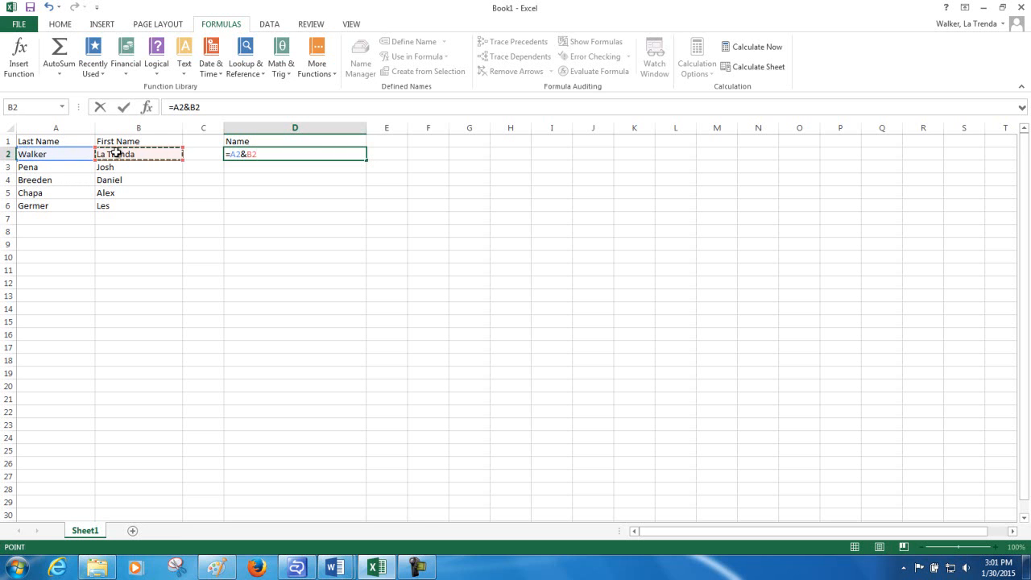
pyautogui.press('Return')
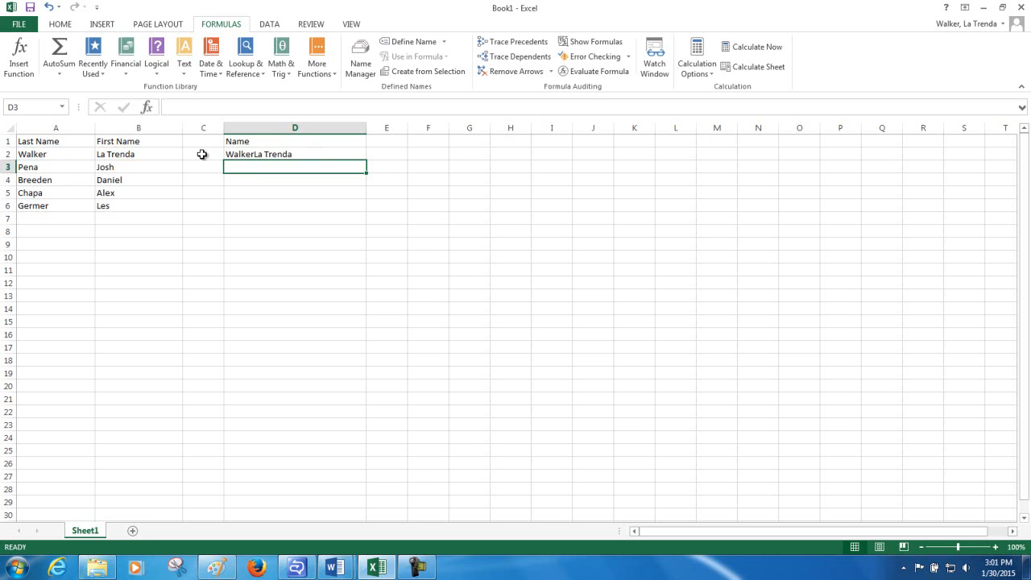
# Edit the formula in D2 to =A2&","&" "&B2 so a comma and a space separate the two names
pyautogui.click(246, 154)
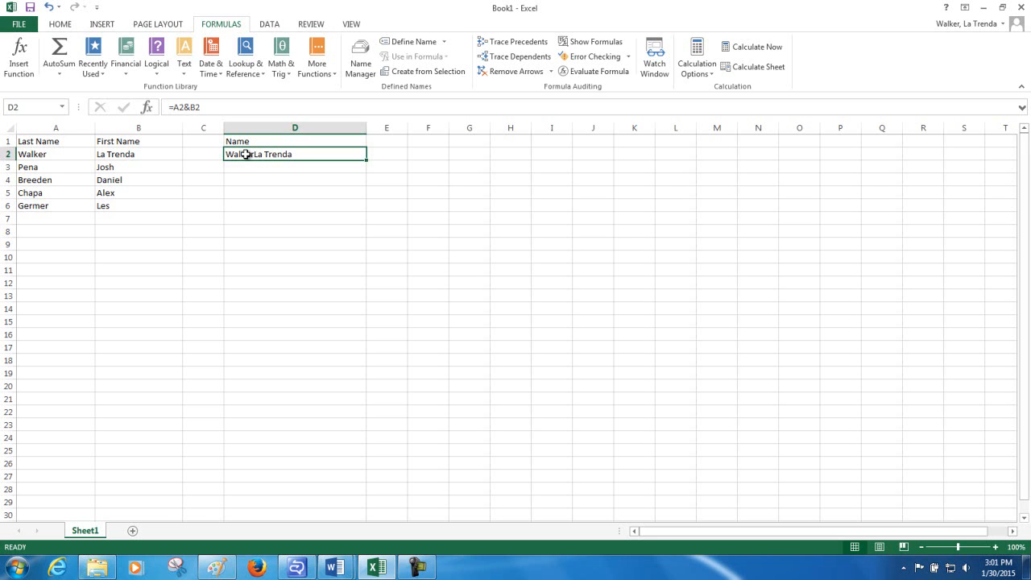
pyautogui.click(186, 108)
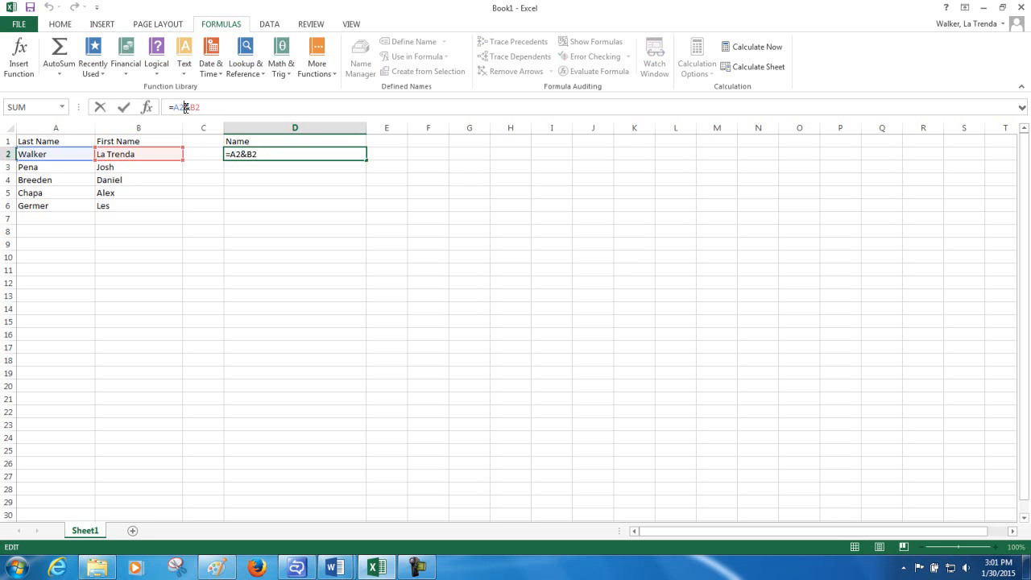
pyautogui.write('&')
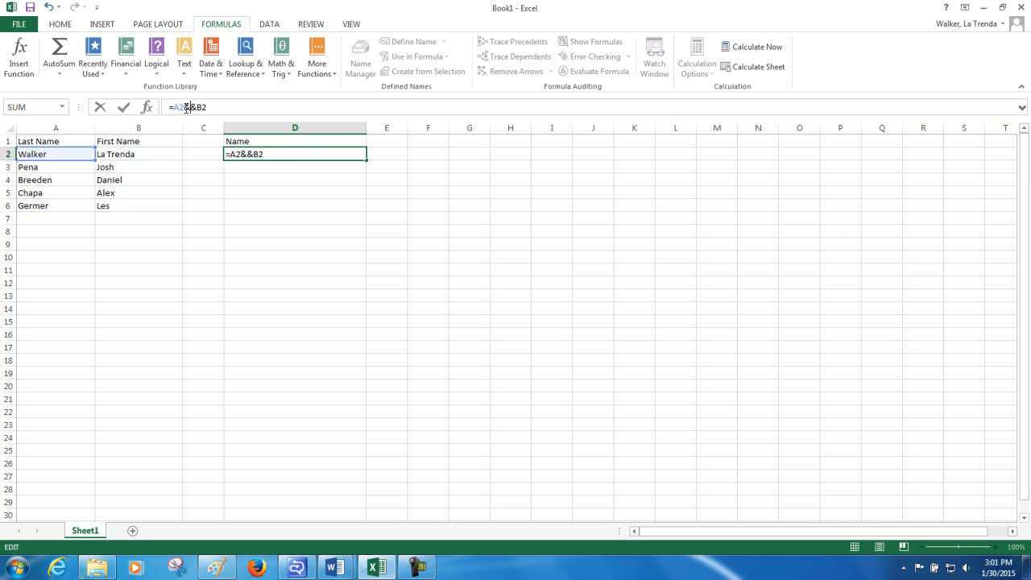
pyautogui.write('","')
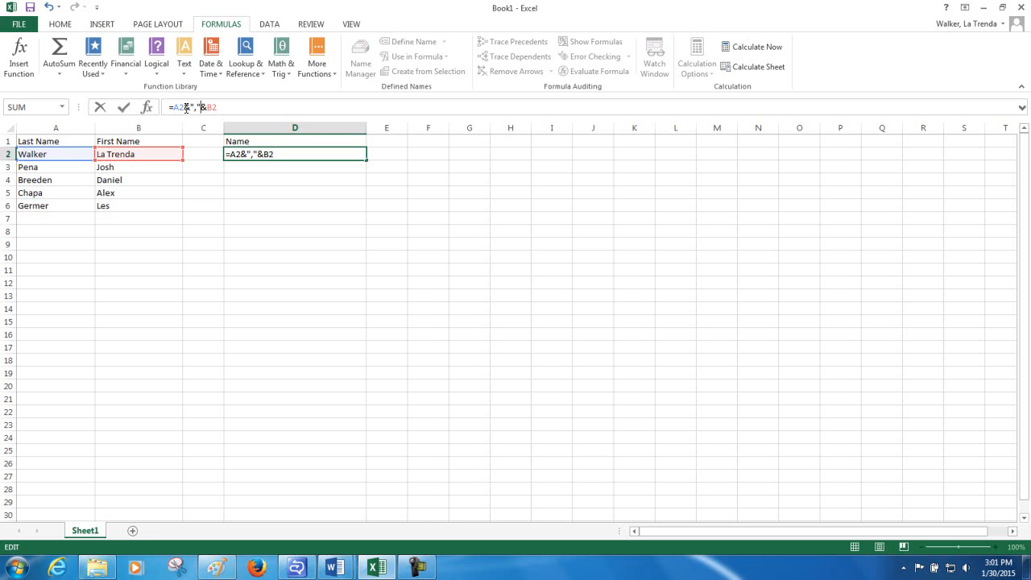
pyautogui.write('&')
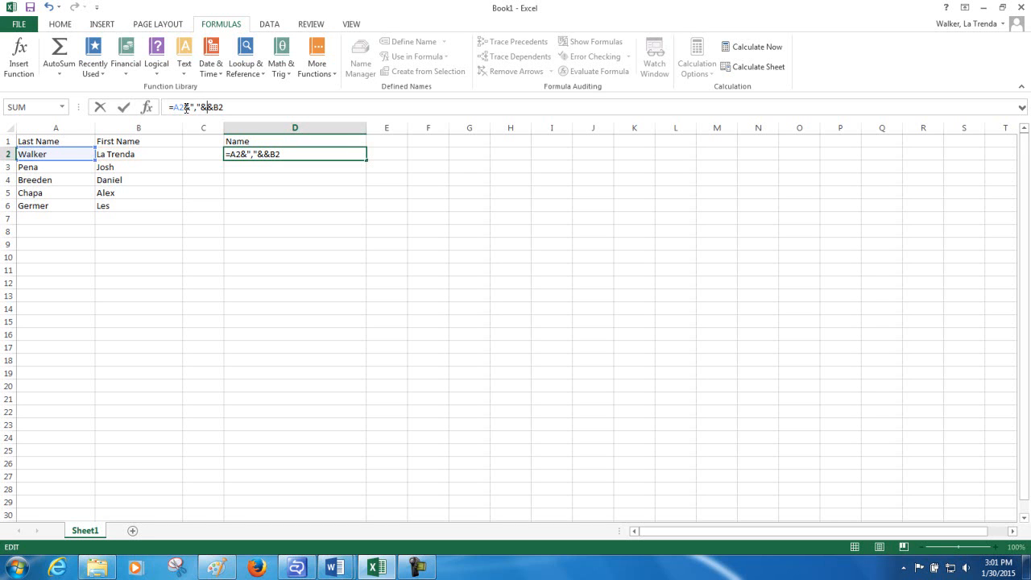
pyautogui.write('" "')
pyautogui.press('Return')
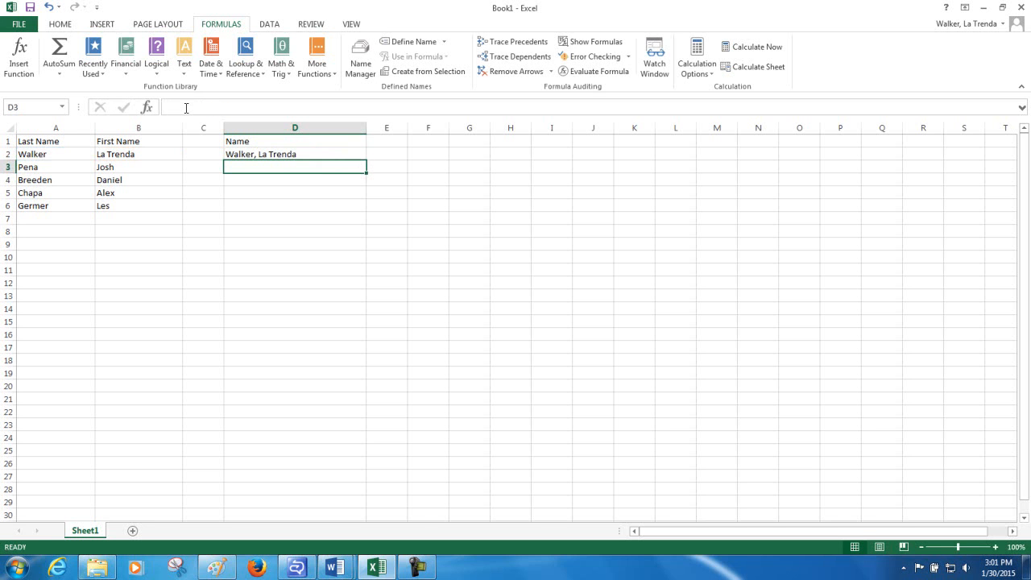
# Fill the D2 formula down through D6 and check the formulas in the Name column
pyautogui.click(274, 153)
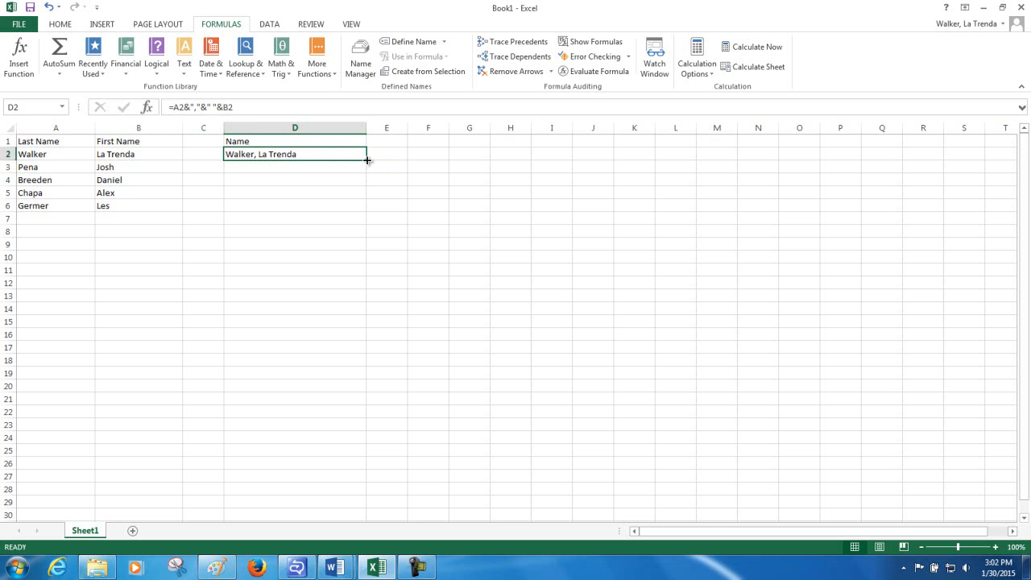
pyautogui.moveTo(366, 161); pyautogui.dragTo(359, 209)
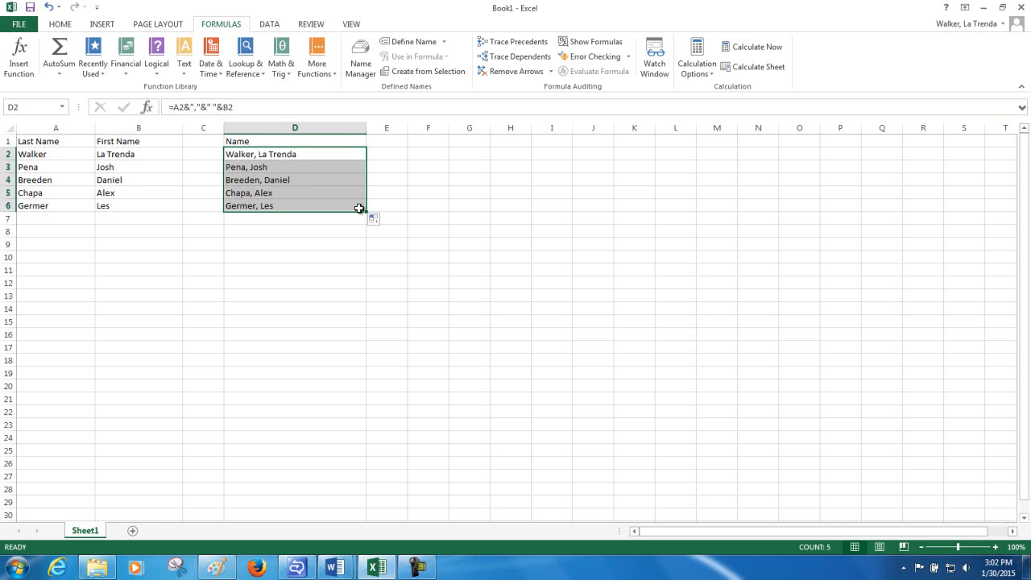
pyautogui.click(248, 155)
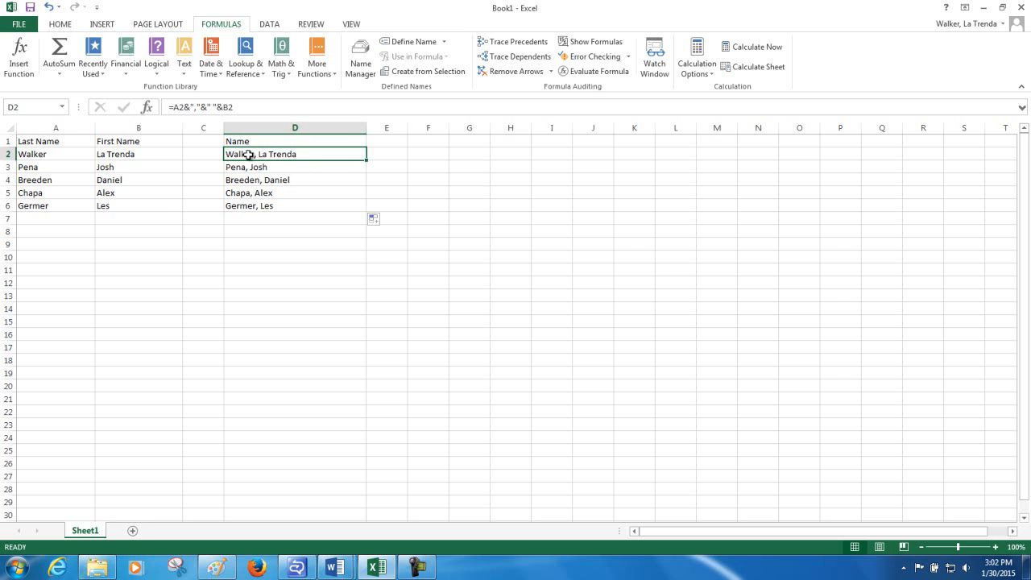
pyautogui.click(253, 167)
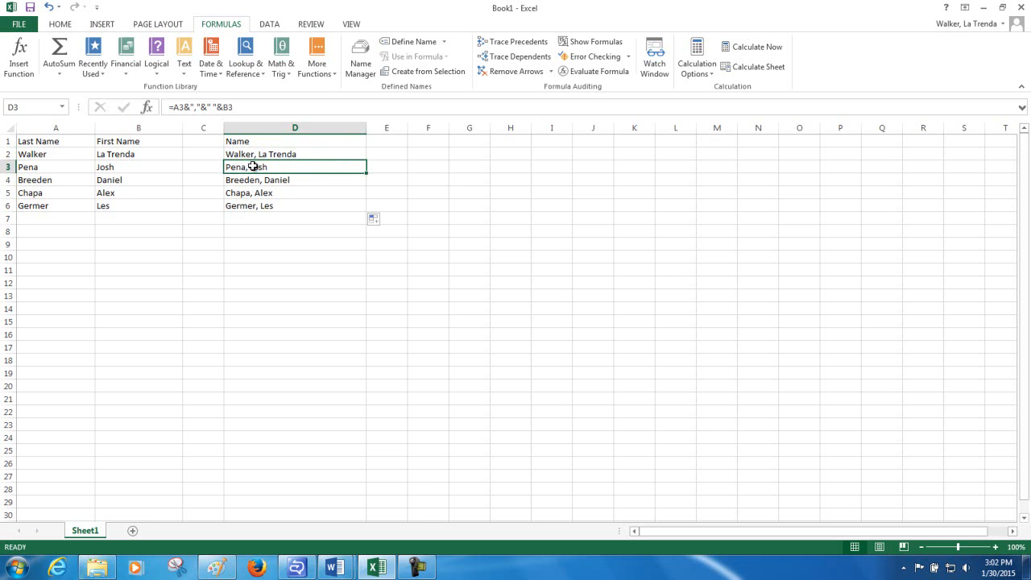
pyautogui.click(258, 180)
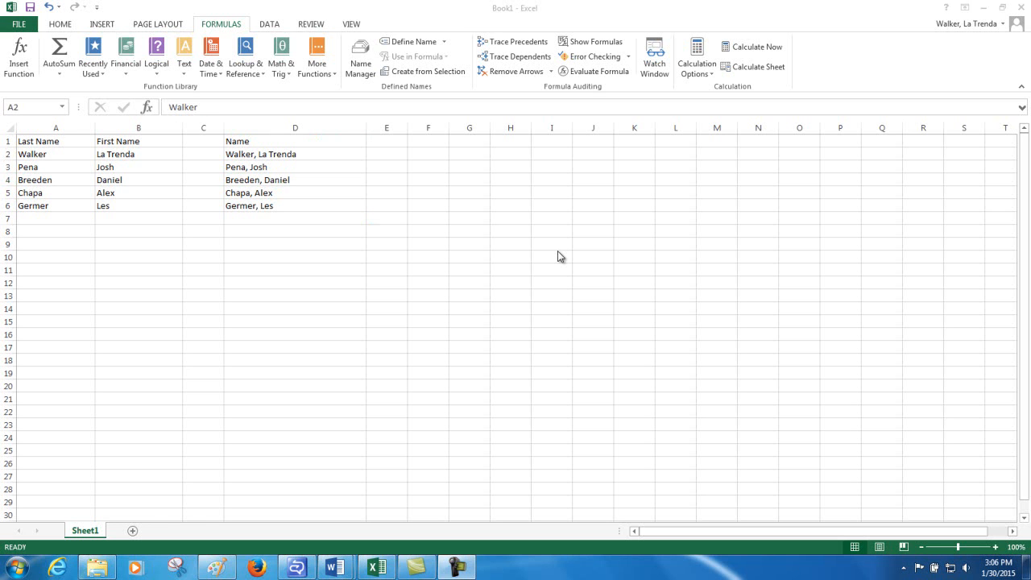
# Replace the last name in cell A3 with a different surname
pyautogui.click(45, 167)
pyautogui.click(45, 167)
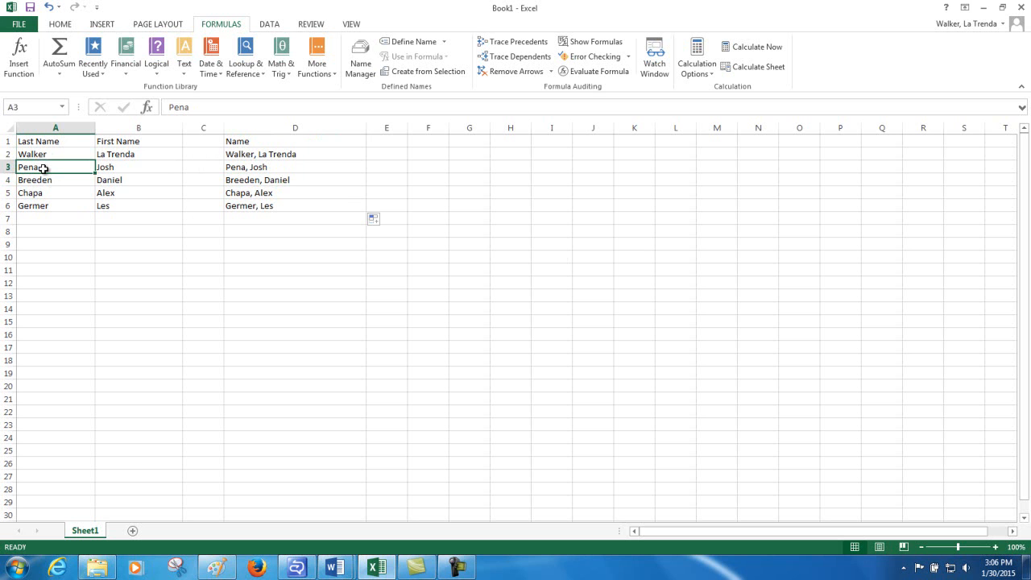
pyautogui.write('Smith')
pyautogui.press('Return')
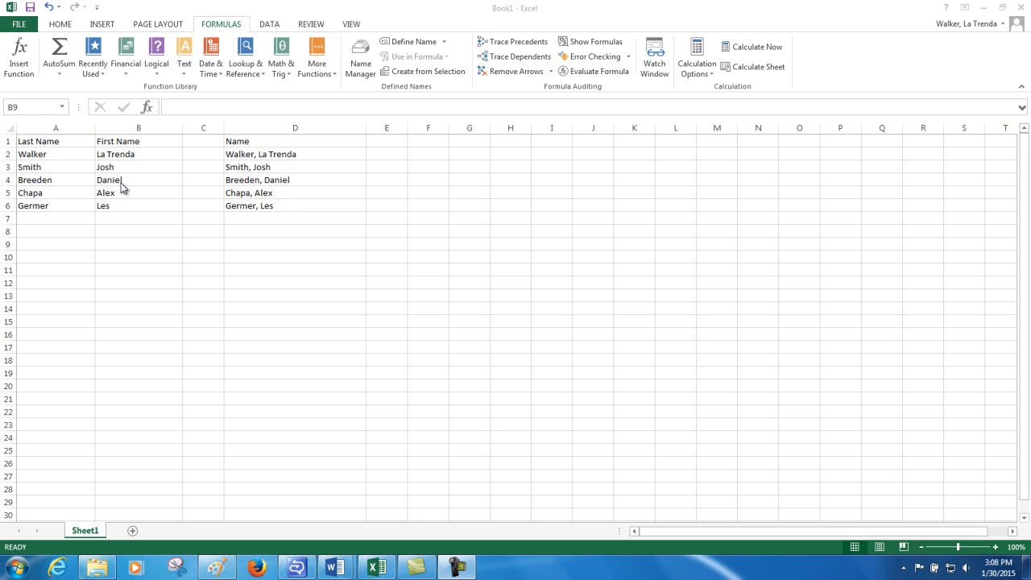
# Clear the contents of A1:B7 and undo the deletion
pyautogui.click(57, 141)
pyautogui.moveTo(84, 144); pyautogui.dragTo(123, 217)
pyautogui.press('Delete')
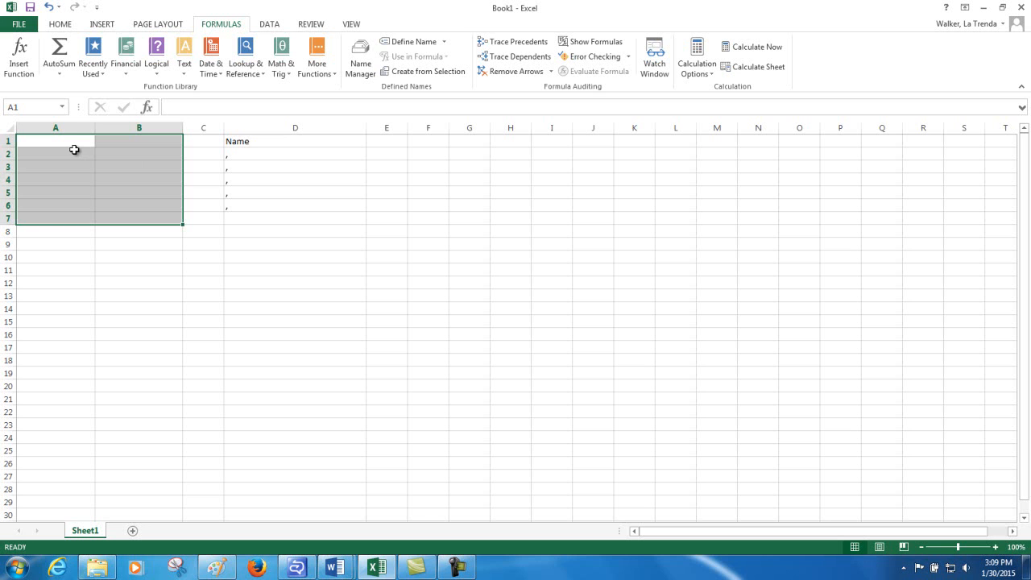
pyautogui.click(50, 10)
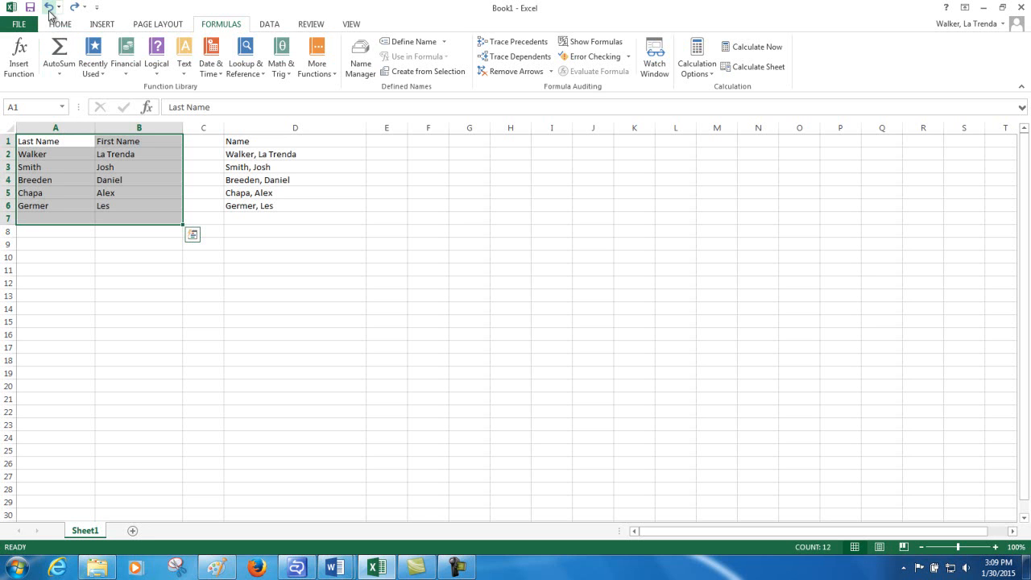
# Examine the formula behind each combined name in D2 through D6
pyautogui.click(242, 155)
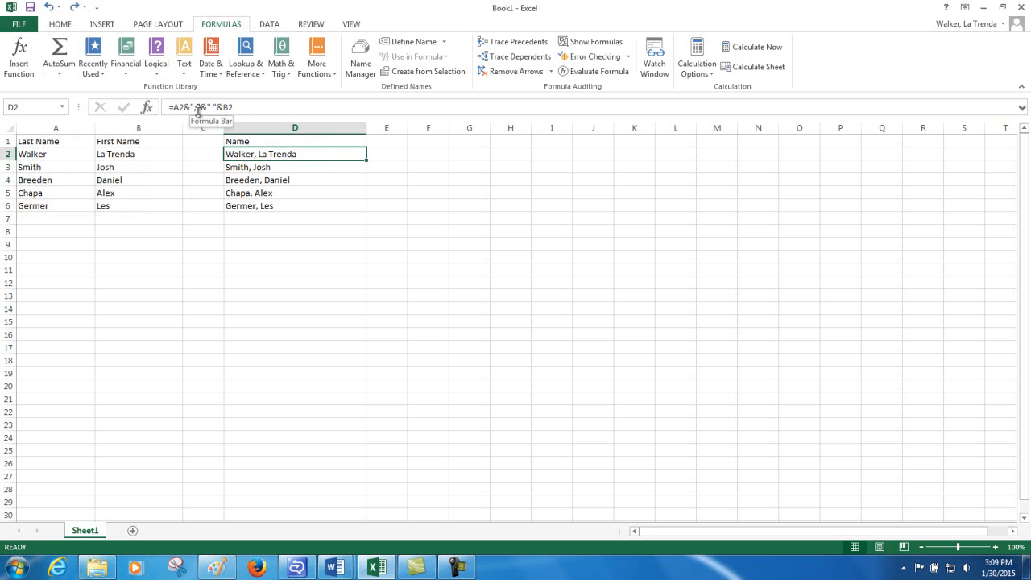
pyautogui.click(252, 167)
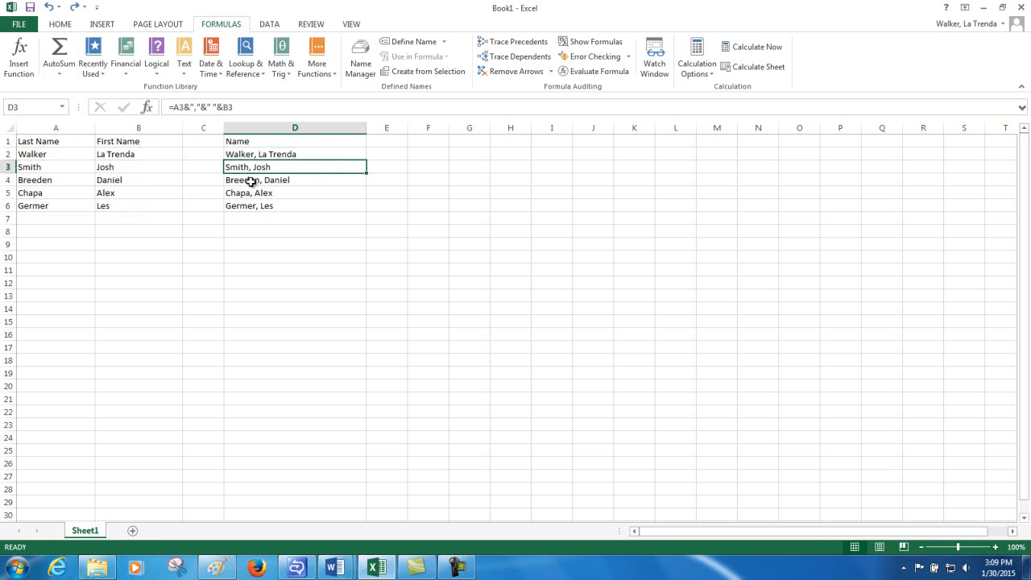
pyautogui.click(251, 180)
pyautogui.click(247, 193)
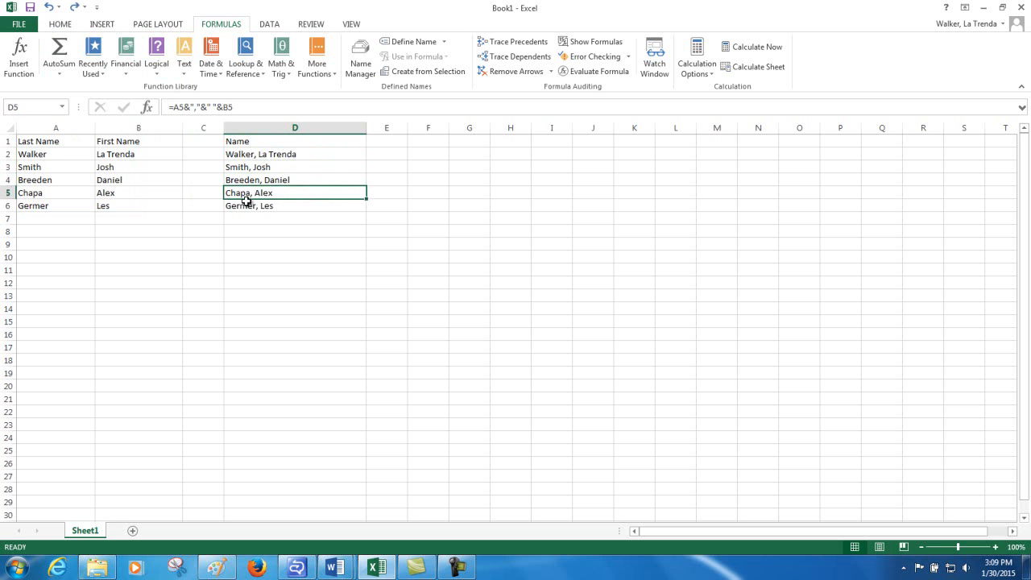
pyautogui.click(246, 205)
# Copy D1:D6 and paste it in place as values only, replacing the formulas
pyautogui.moveTo(242, 143); pyautogui.dragTo(251, 202)
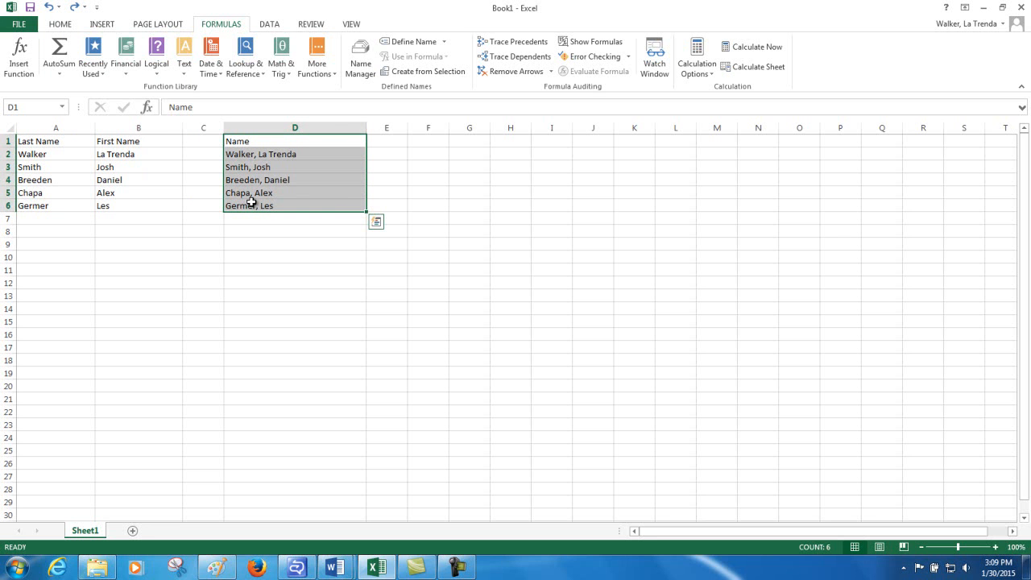
pyautogui.rightClick(252, 202)
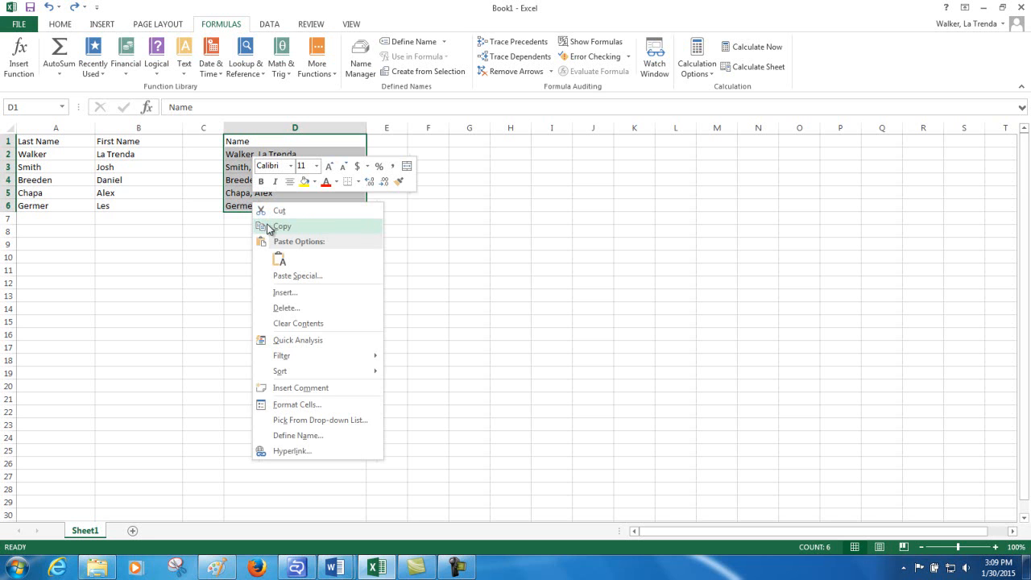
pyautogui.click(268, 226)
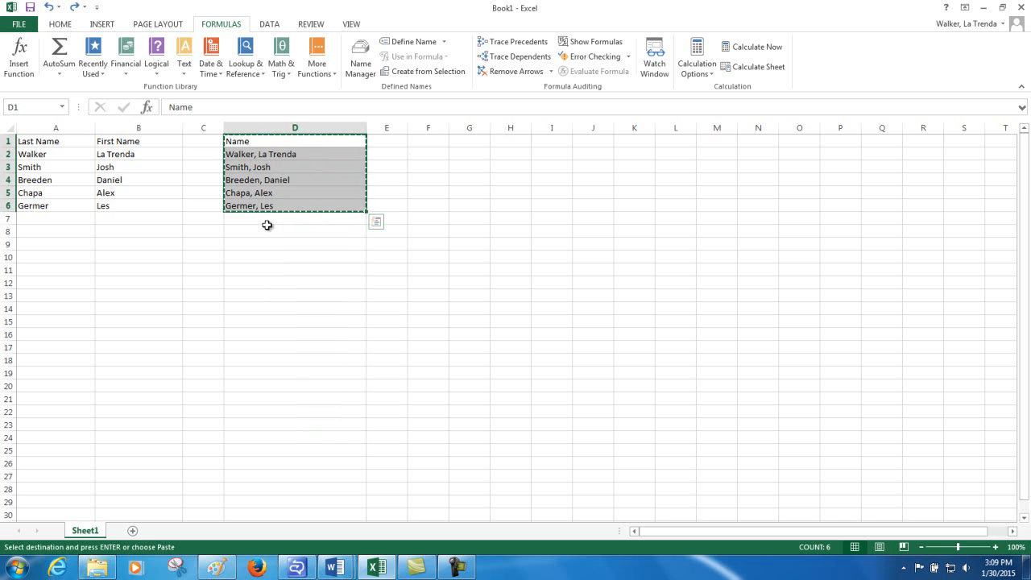
pyautogui.rightClick(250, 158)
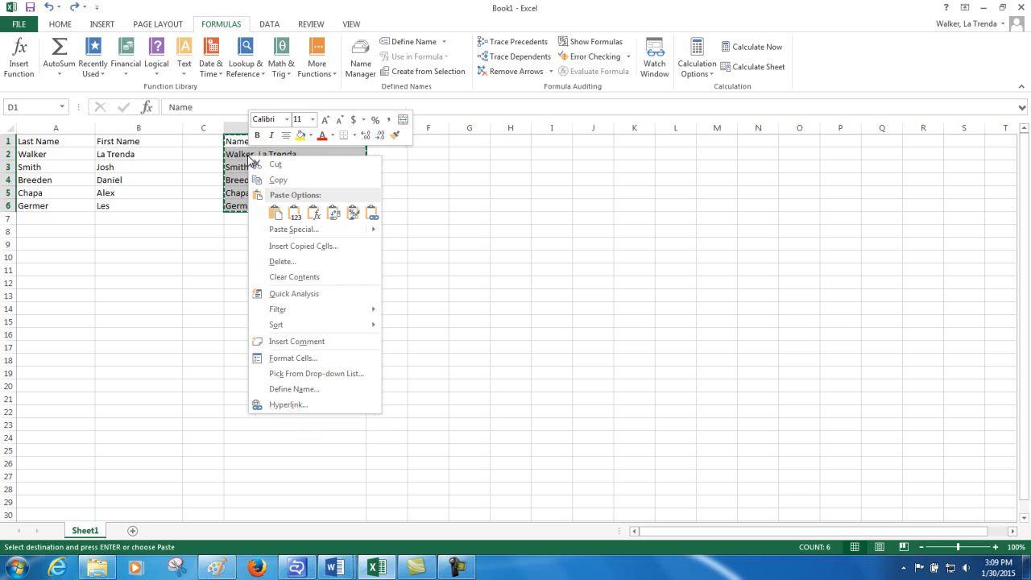
pyautogui.click(285, 217)
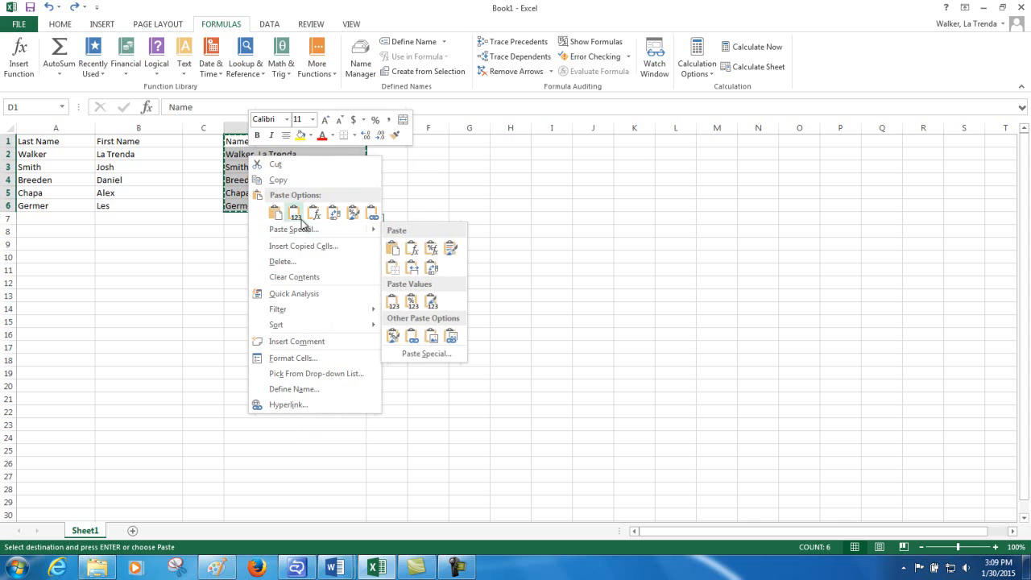
pyautogui.click(294, 223)
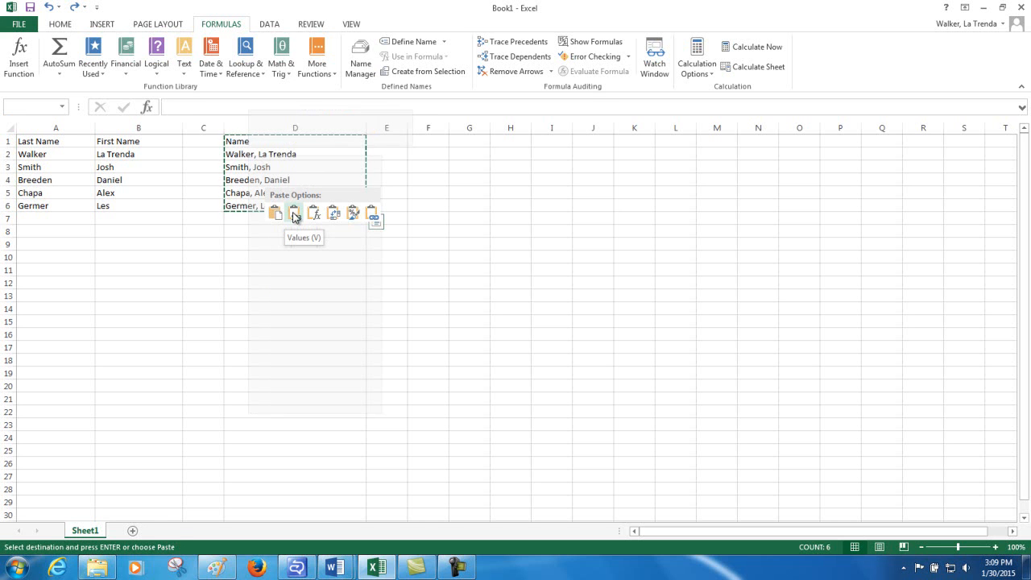
pyautogui.click(294, 215)
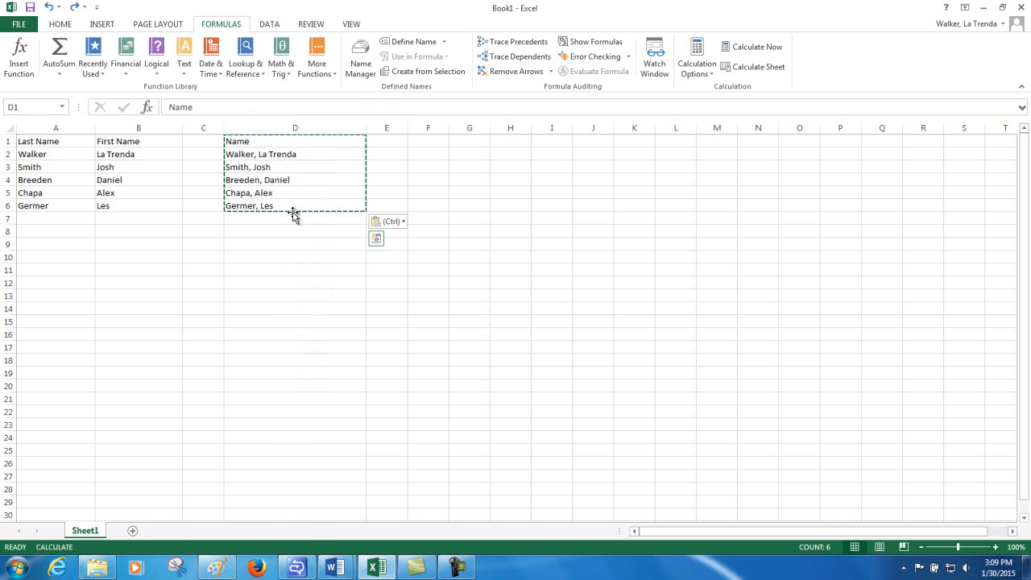
# Check whether cells D2 through D6 hold plain text instead of formulas
pyautogui.click(261, 158)
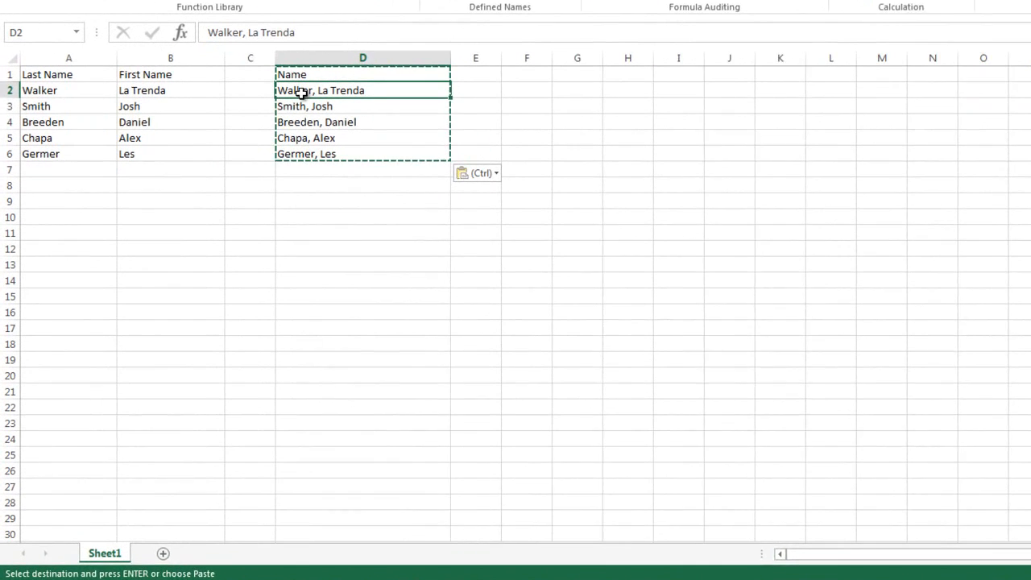
pyautogui.click(298, 111)
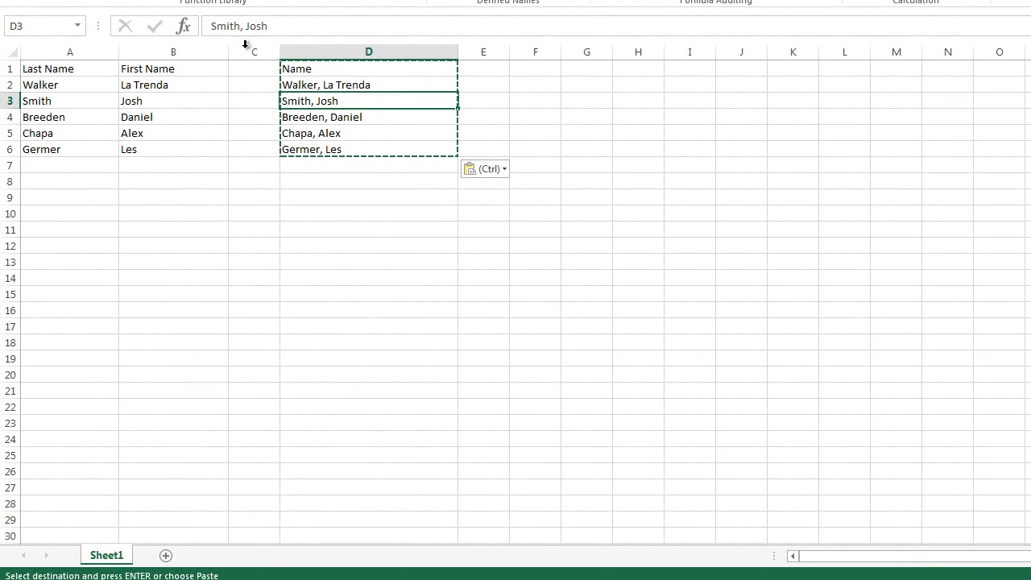
pyautogui.click(299, 115)
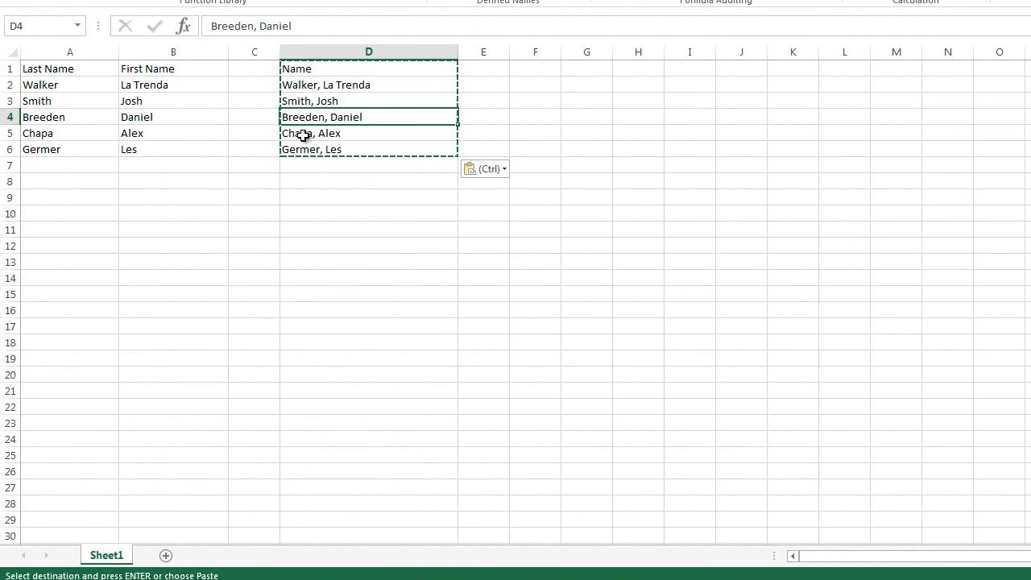
pyautogui.click(302, 134)
pyautogui.click(309, 149)
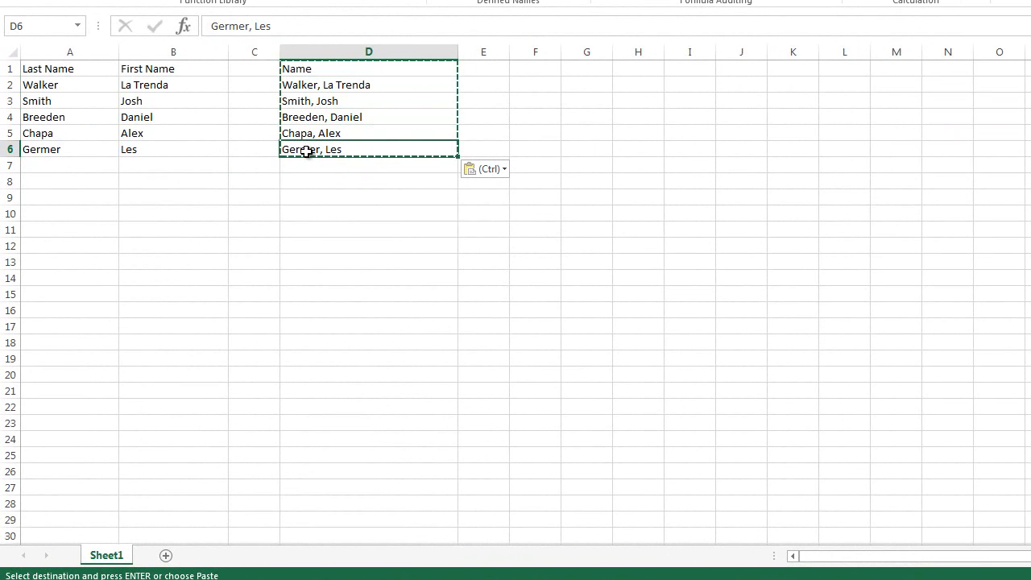
pyautogui.click(300, 121)
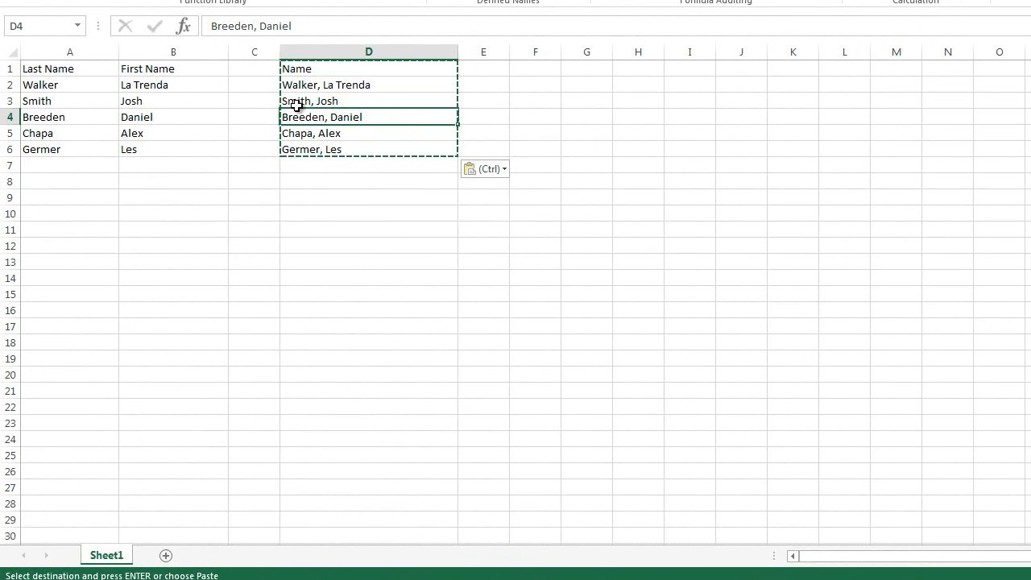
# Delete the Last Name and First Name columns, A and B, from the sheet
pyautogui.moveTo(71, 51); pyautogui.dragTo(141, 60)
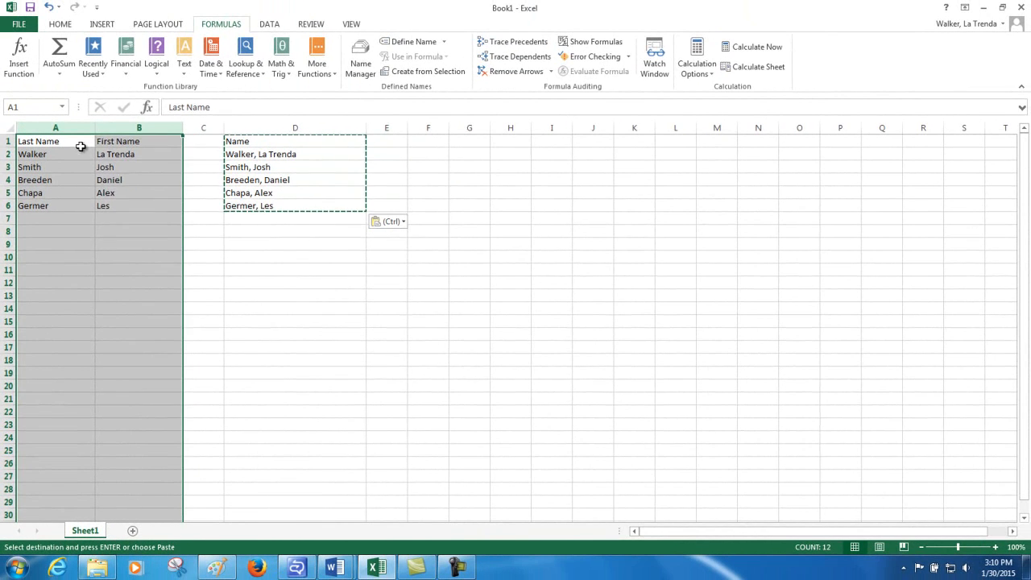
pyautogui.rightClick(99, 80)
pyautogui.click(106, 250)
pyautogui.click(106, 233)
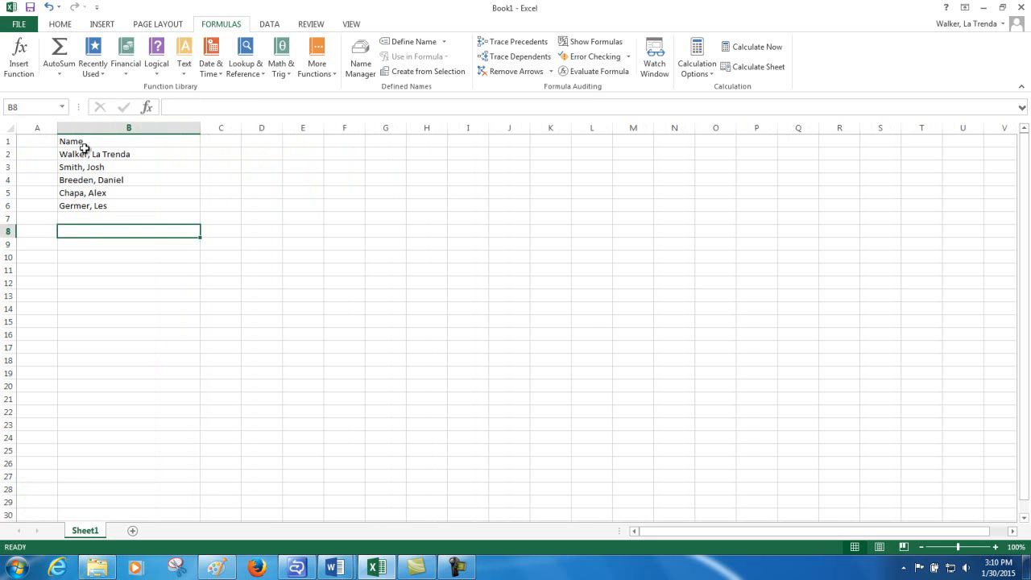